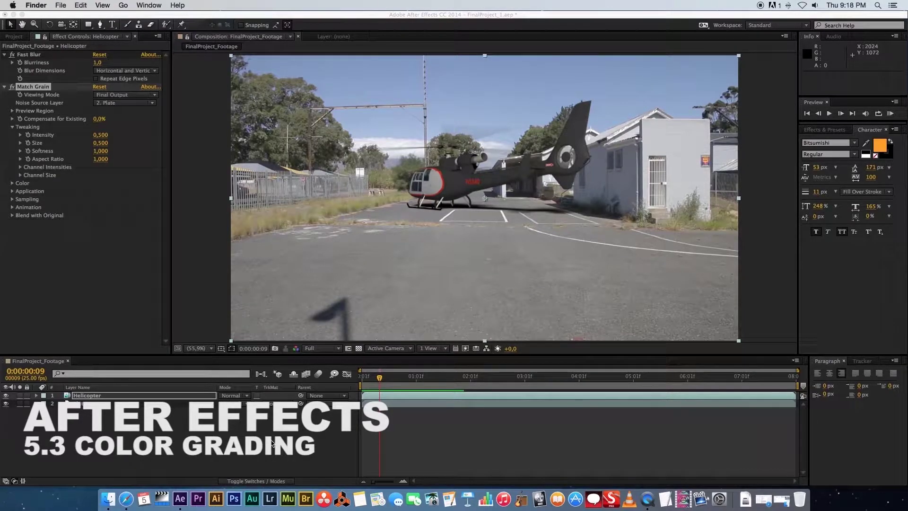
Move the playhead to frame 23 and select the Plate layer to show its effects
drag(380, 378, 410, 378)
drag(94, 403, 101, 430)
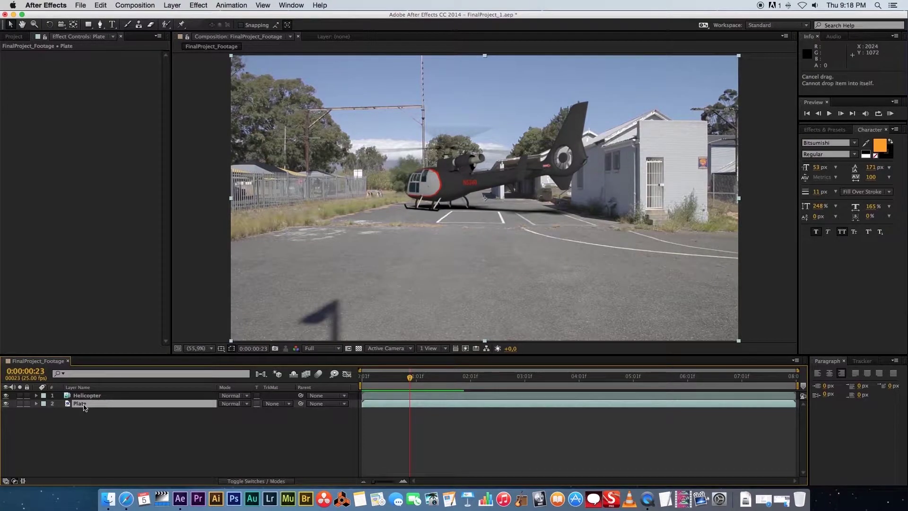
Apply a Color Correction > Curves effect to the Plate layer
right_click(98, 406)
mouse_move(140, 268)
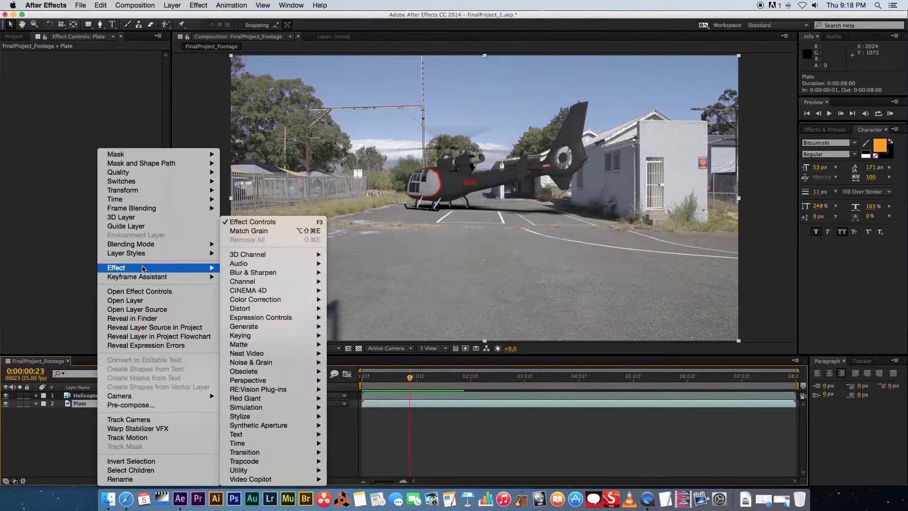
mouse_move(252, 302)
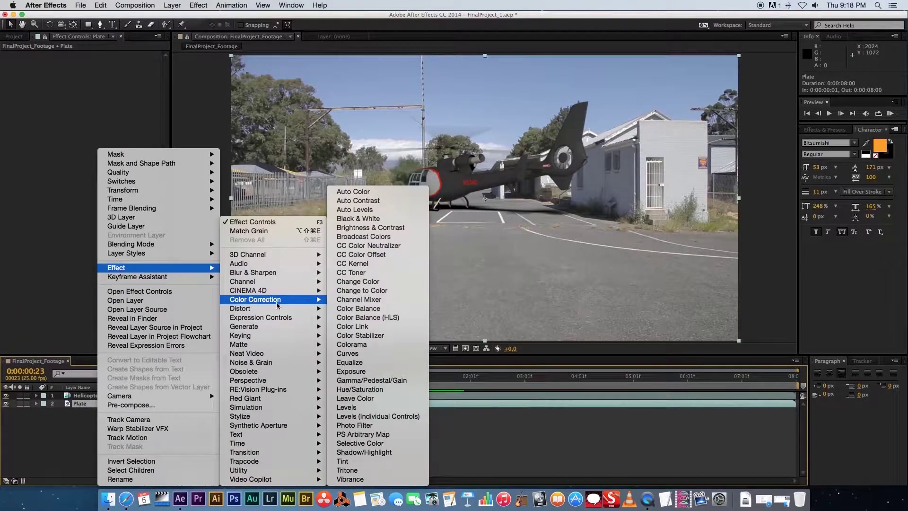
click(368, 355)
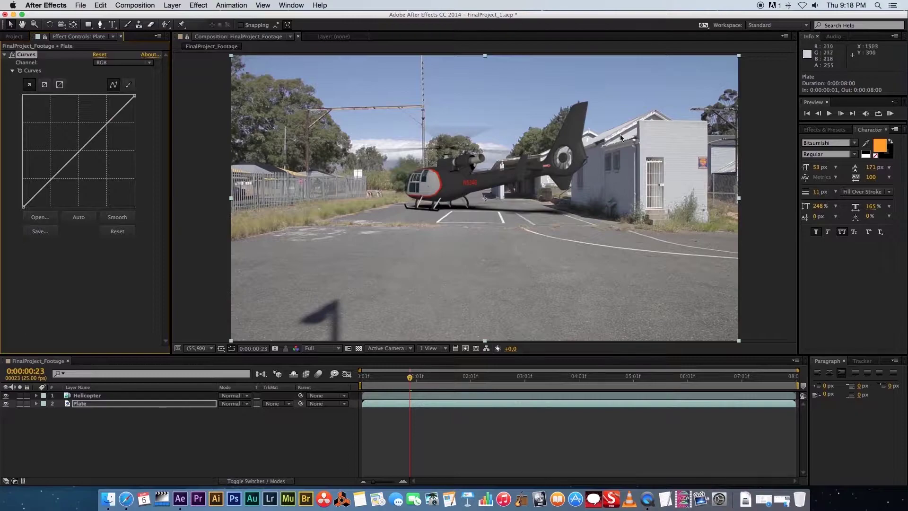
Bend the Plate's curve into an S-curve, with lowered shadows and lifted highlights
key(super+z)
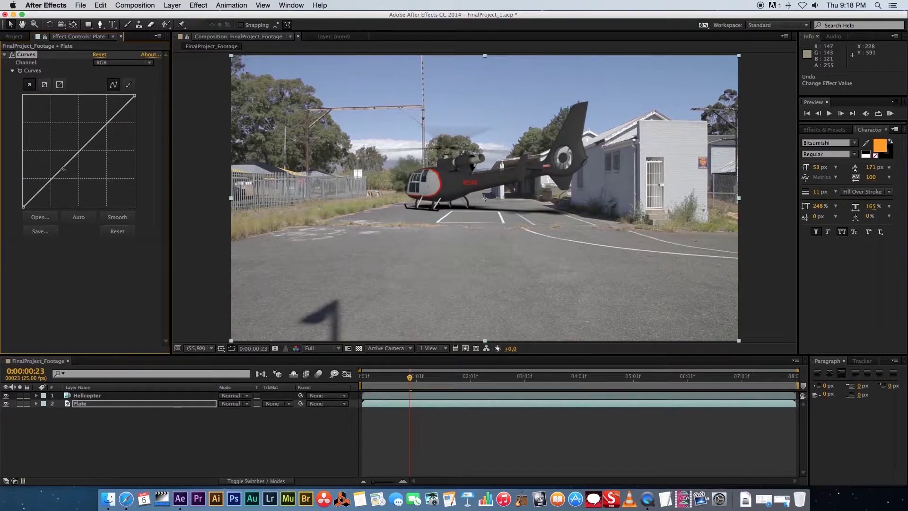
drag(59, 172, 62, 181)
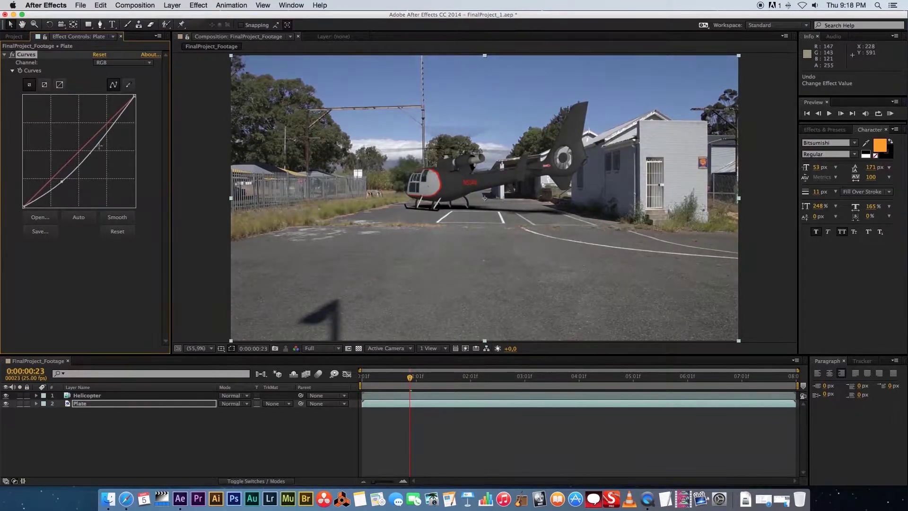
drag(105, 135, 104, 123)
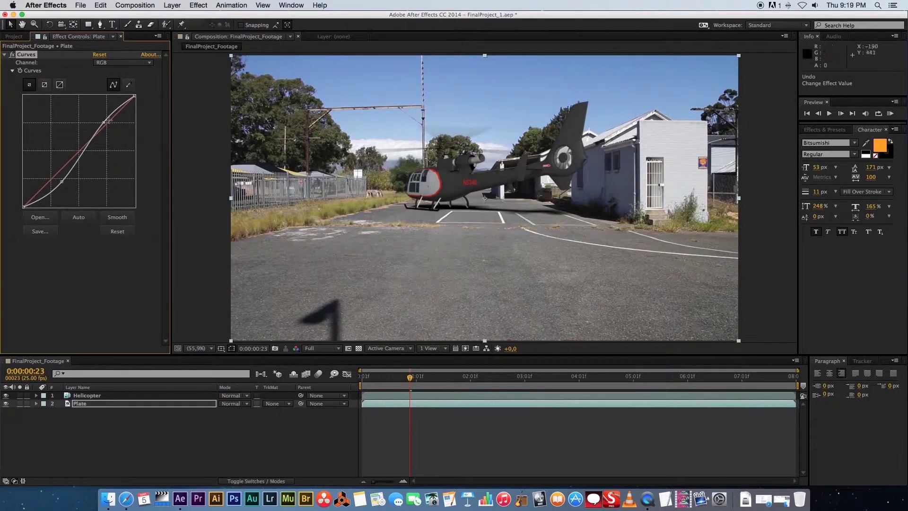
drag(104, 123, 103, 120)
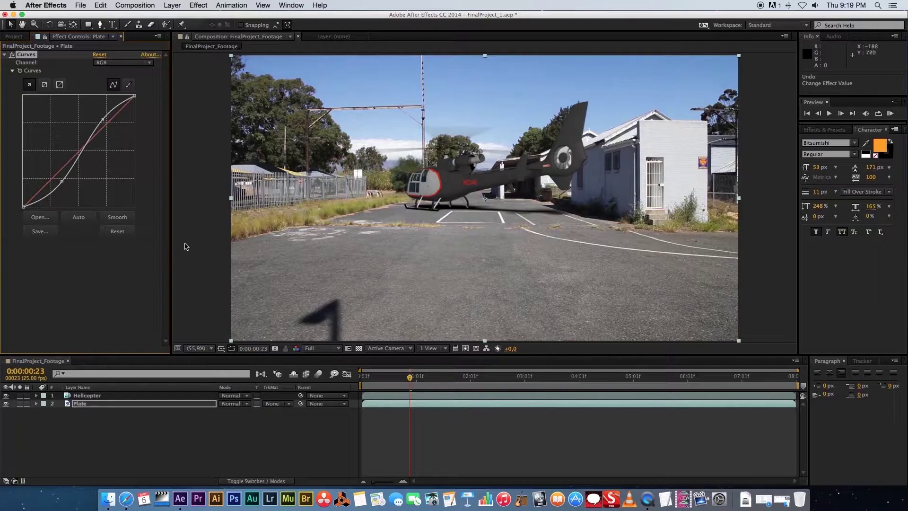
Add a Tint effect to the Plate and set Amount to Tint to 22%
right_click(86, 406)
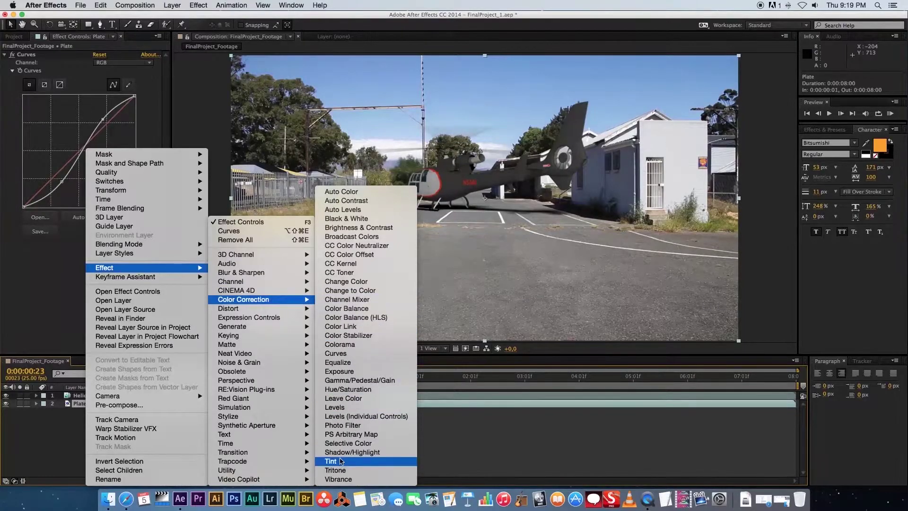
click(337, 461)
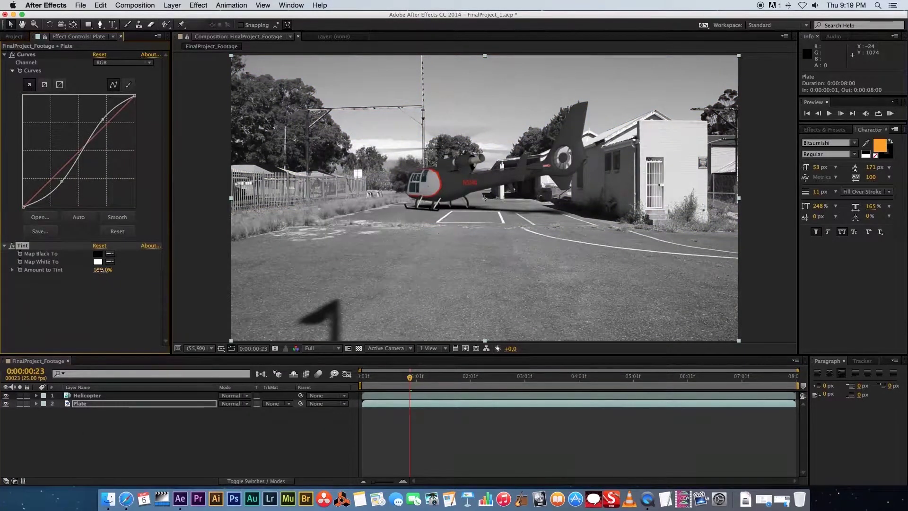
drag(98, 270, 74, 269)
drag(100, 269, 107, 270)
Drag the Plate curve's lower point down to deepen the shadows, then collapse the effects
click(63, 184)
drag(61, 184, 64, 194)
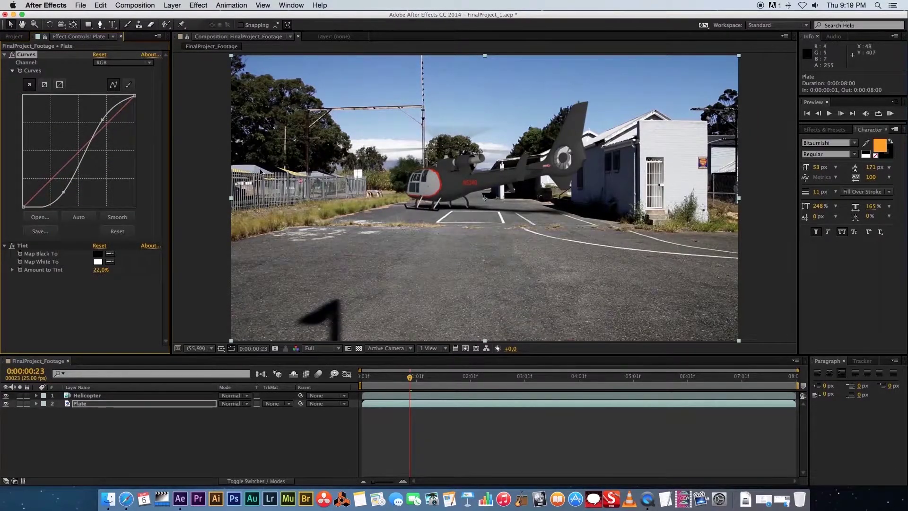
click(5, 55)
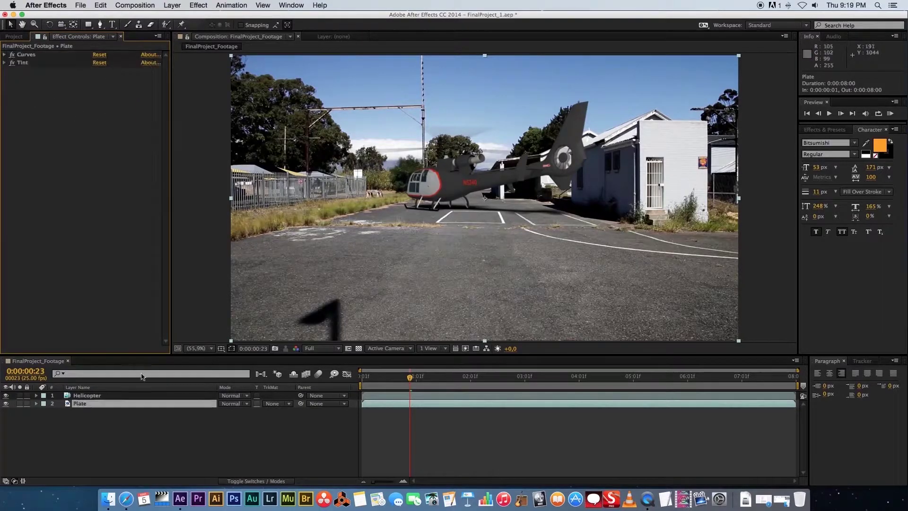
Apply a Color Correction > Curves effect to the Helicopter layer
click(96, 398)
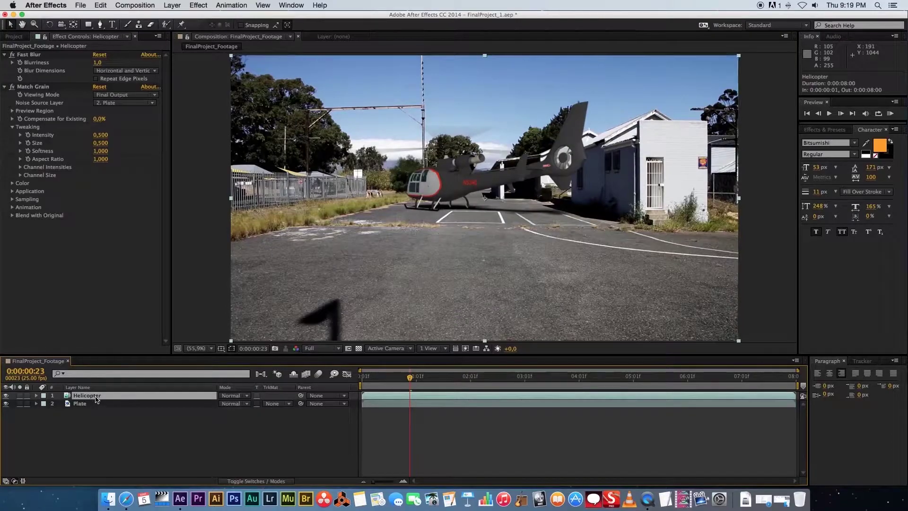
right_click(96, 399)
mouse_move(147, 269)
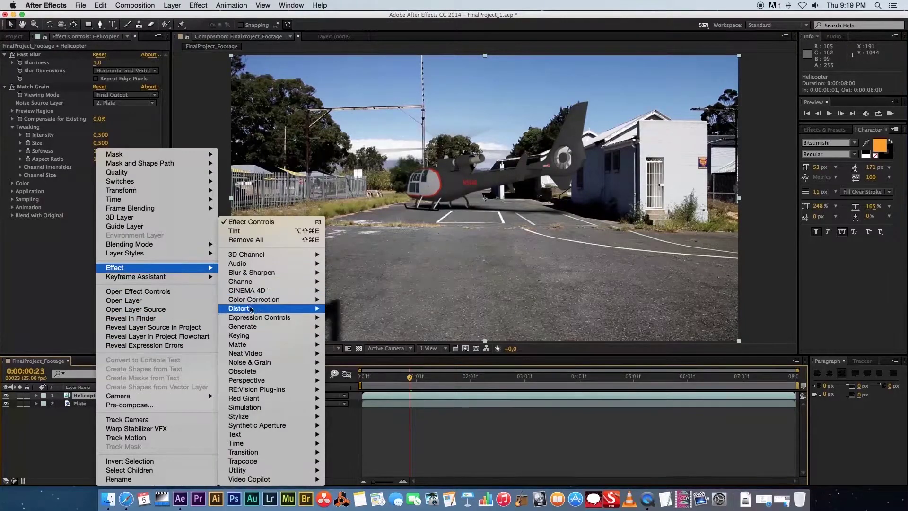
mouse_move(251, 300)
click(350, 354)
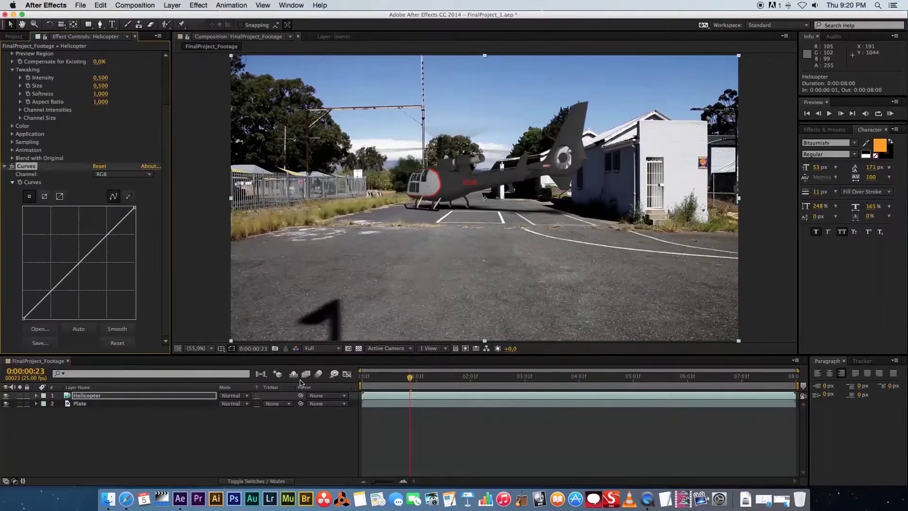
Collapse Fast Blur and Match Grain, then shape the Helicopter's curve into a mild S-curve
scroll(164, 190, up, 2)
scroll(164, 190, up, 2)
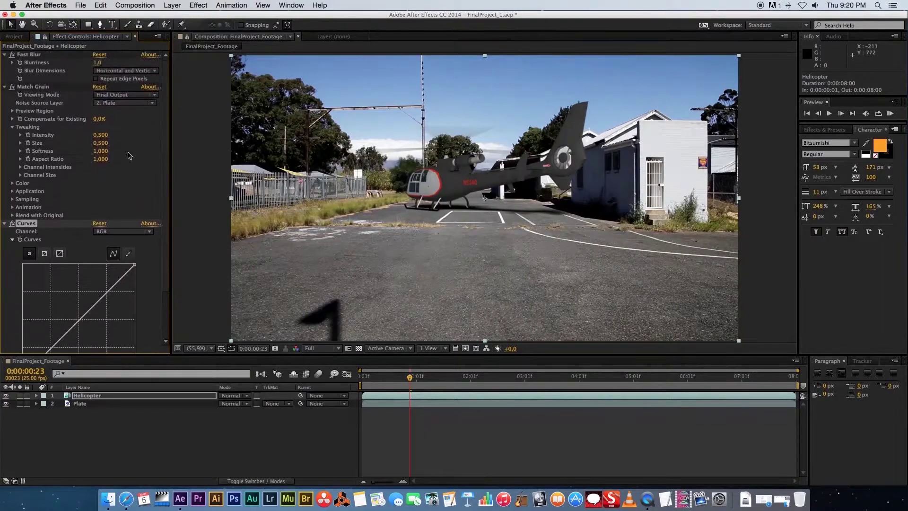
click(5, 55)
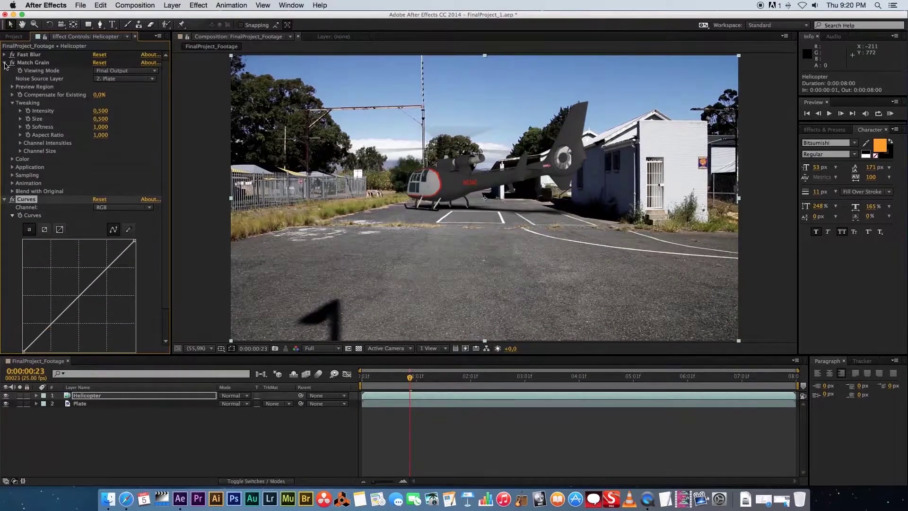
click(4, 62)
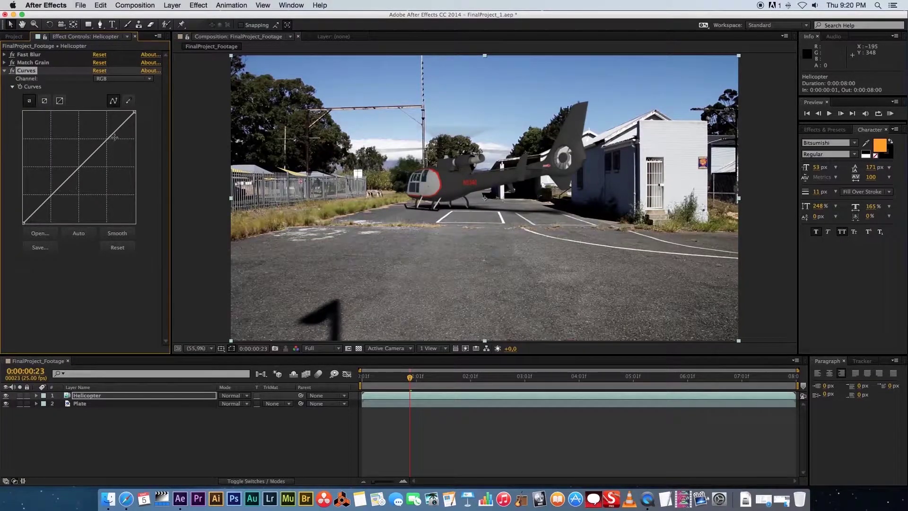
drag(63, 184, 62, 191)
drag(108, 145, 105, 139)
drag(63, 193, 62, 190)
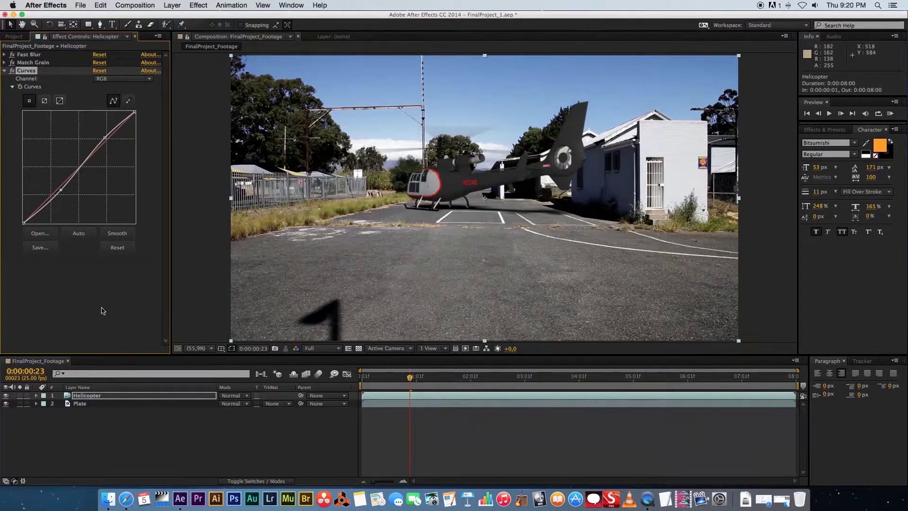
Add a Tint to the Helicopter with Amount to Tint set to 35%, then deselect
right_click(94, 399)
mouse_move(156, 268)
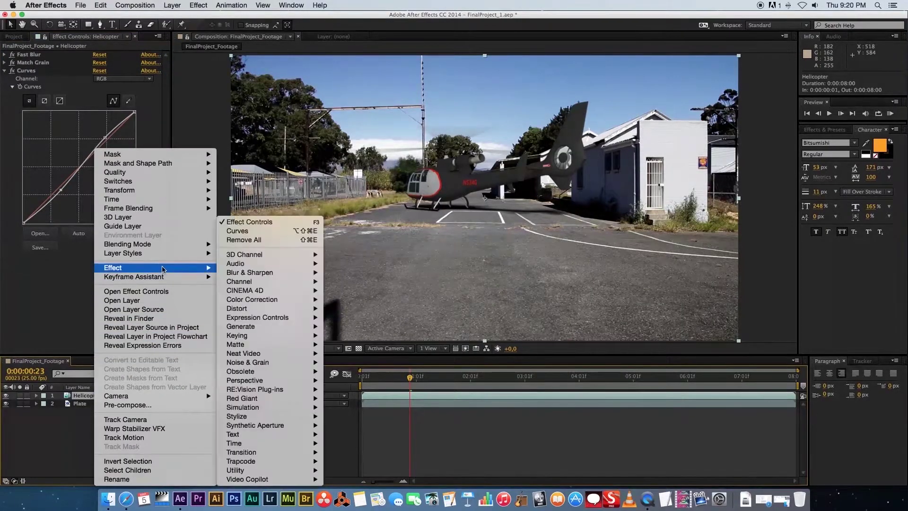
mouse_move(265, 299)
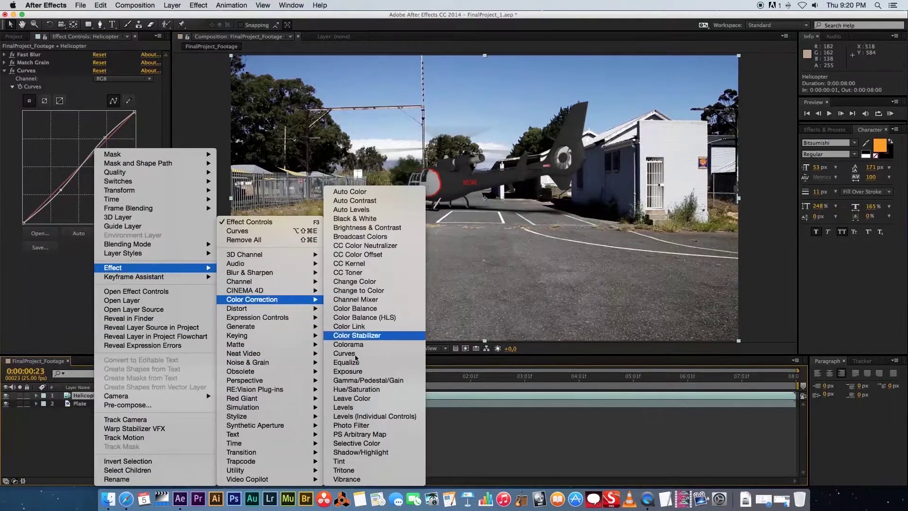
click(344, 462)
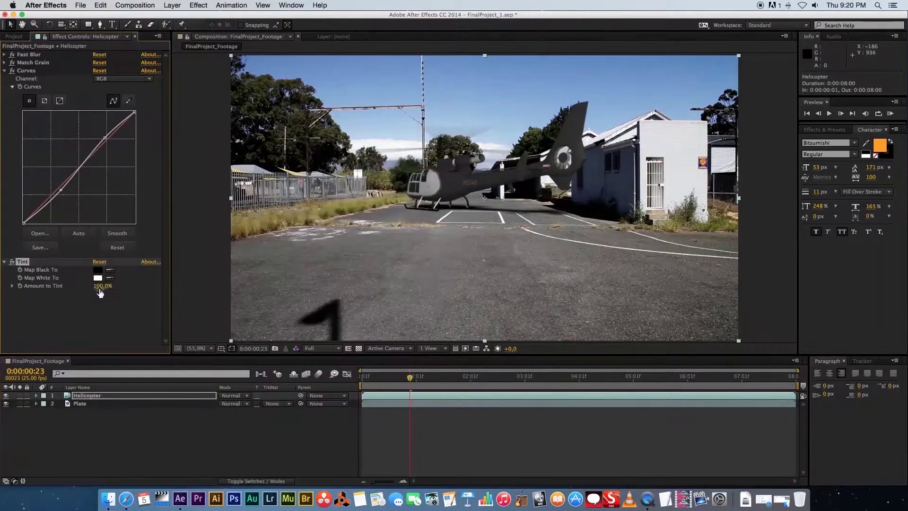
drag(101, 285, 75, 284)
click(98, 288)
text(35)
key(Return)
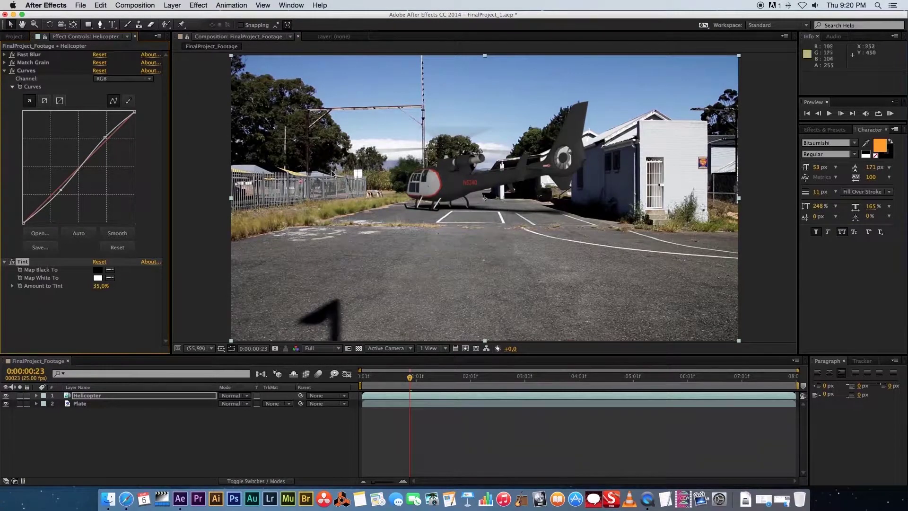
click(3, 71)
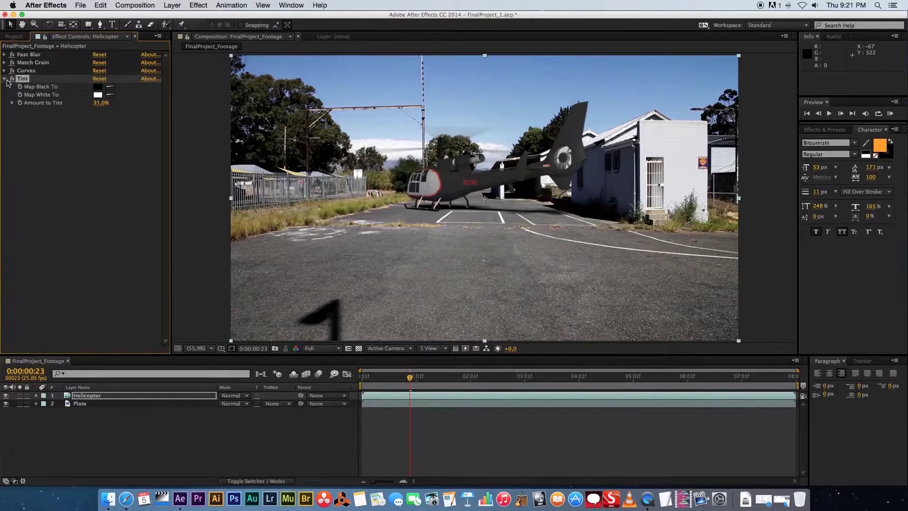
click(151, 426)
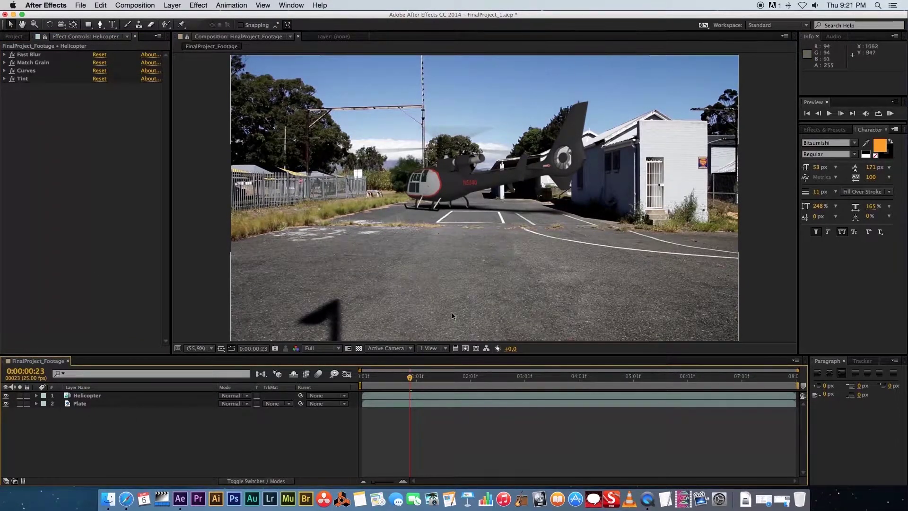
Create a new adjustment layer at the top of the Timeline and name it 'Vignette'
right_click(122, 434)
mouse_move(174, 389)
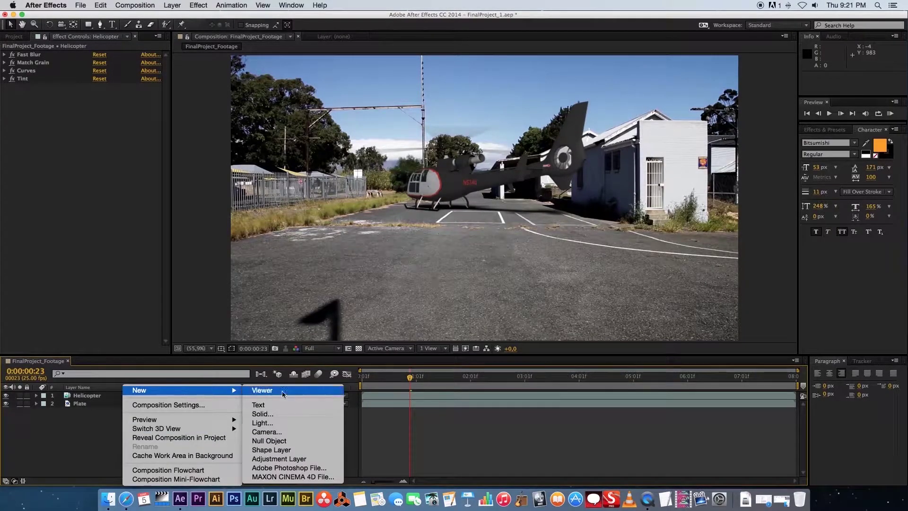
click(276, 458)
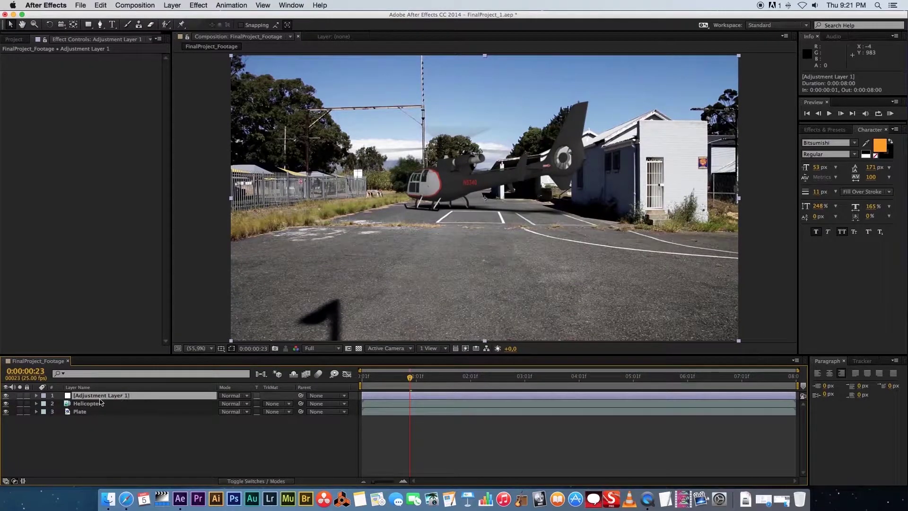
key(super+Tab)
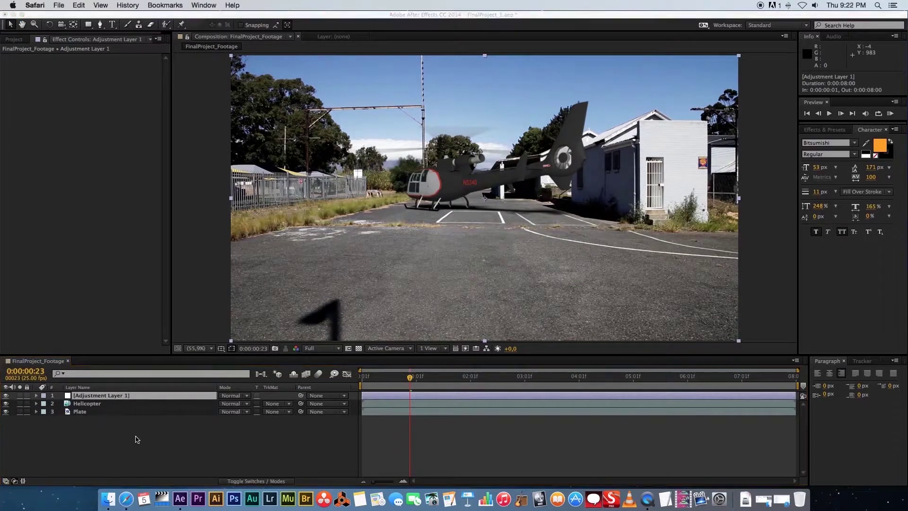
key(super+Tab)
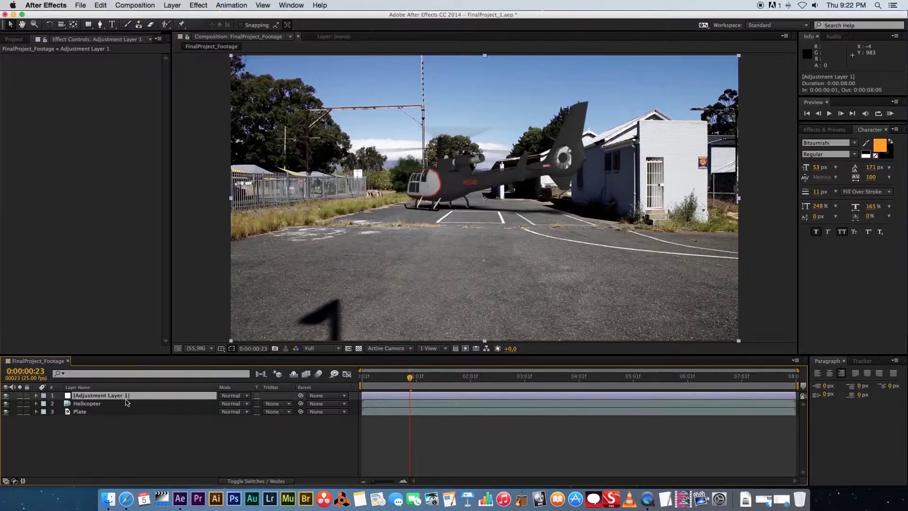
key(Return)
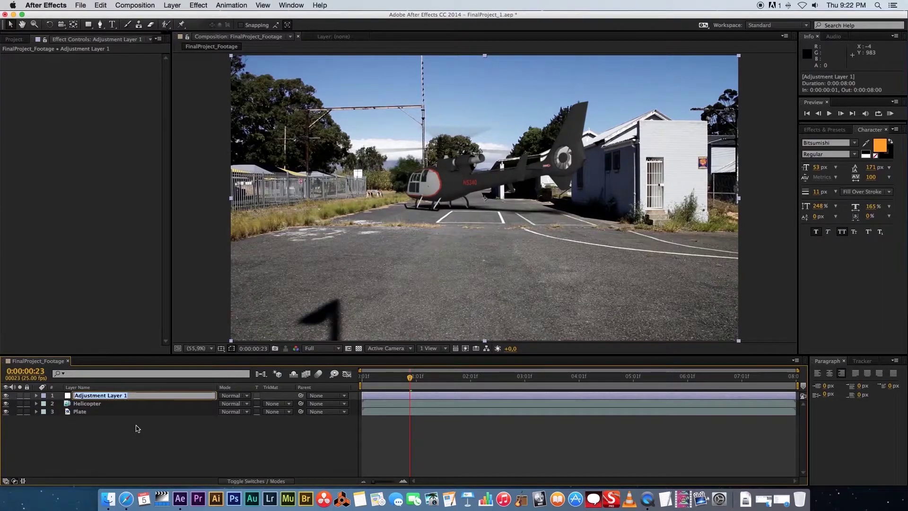
text(Vignette)
key(Return)
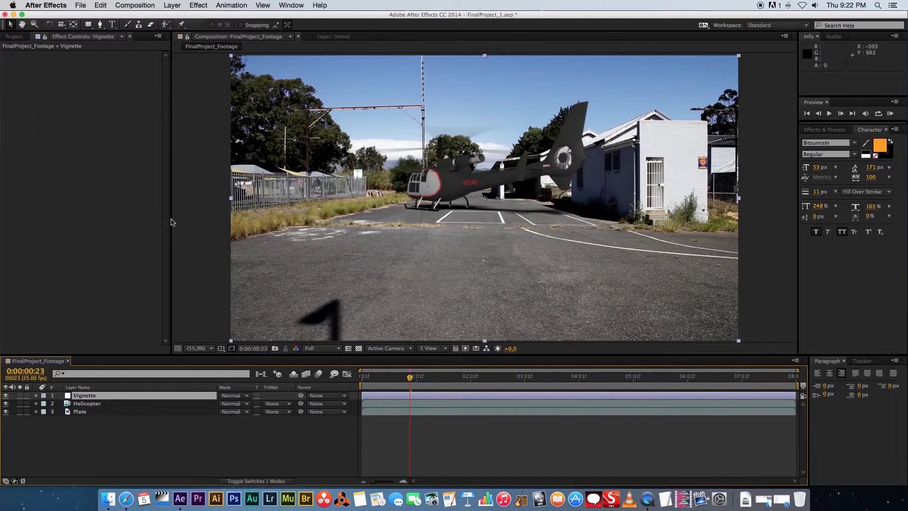
Give the Vignette layer a frame-filling elliptical mask using the Ellipse Tool
click(89, 27)
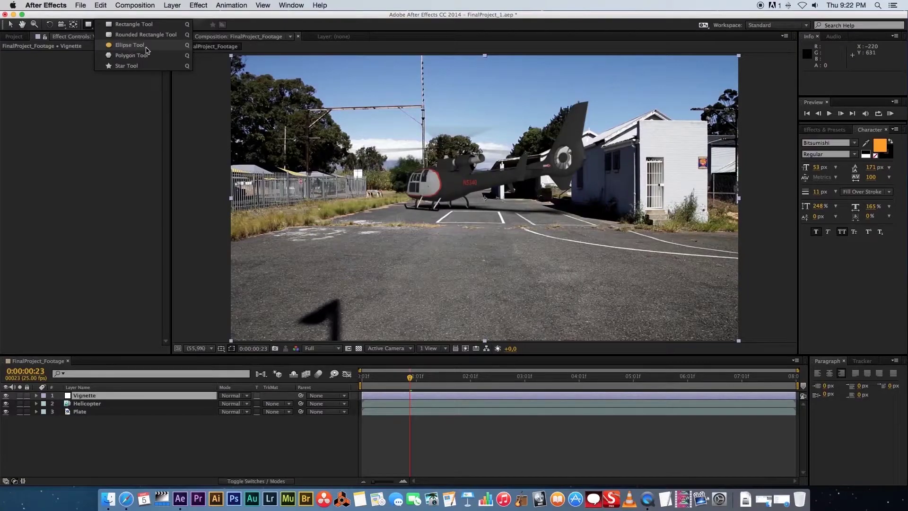
click(130, 45)
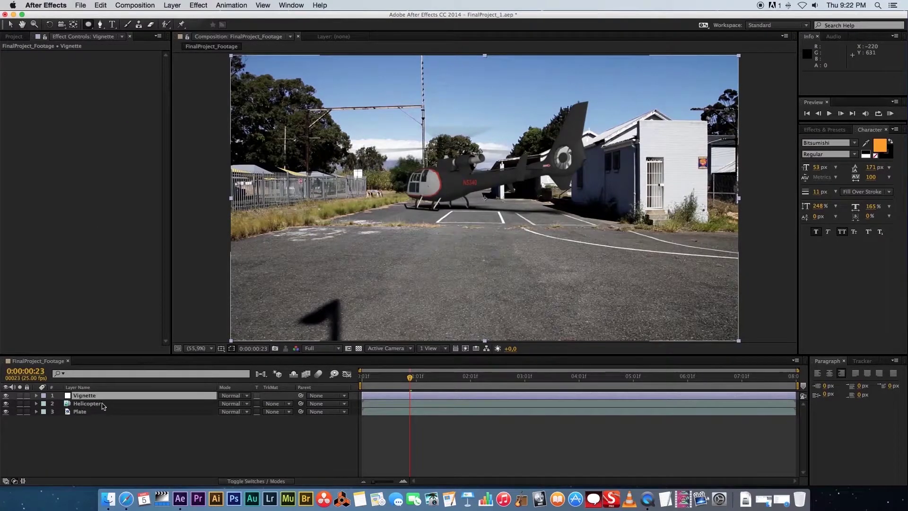
double_click(88, 25)
key(v)
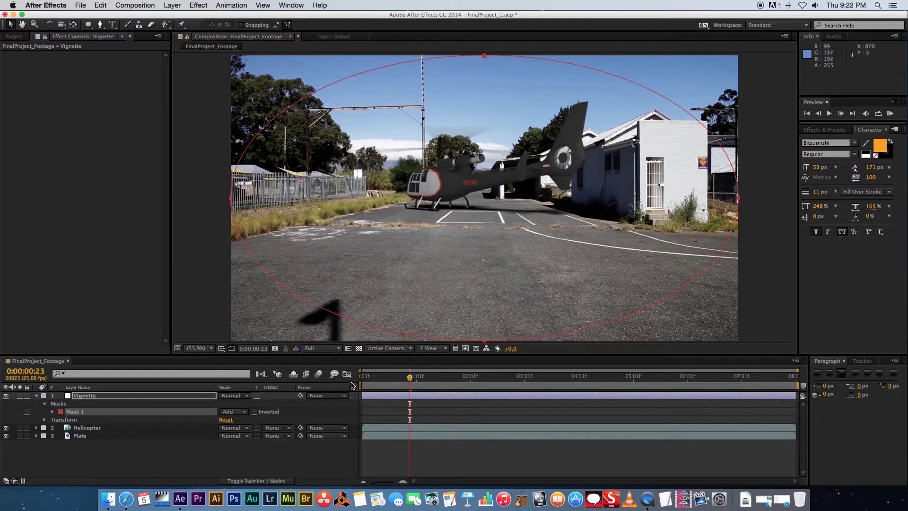
Add a Curves effect to Vignette and pull the curve down to darken
right_click(87, 398)
mouse_move(127, 269)
mouse_move(277, 279)
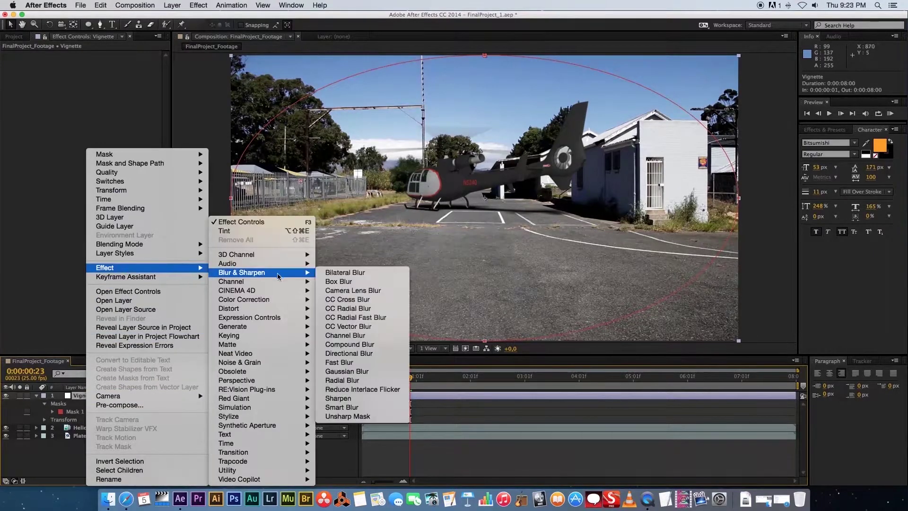
mouse_move(253, 302)
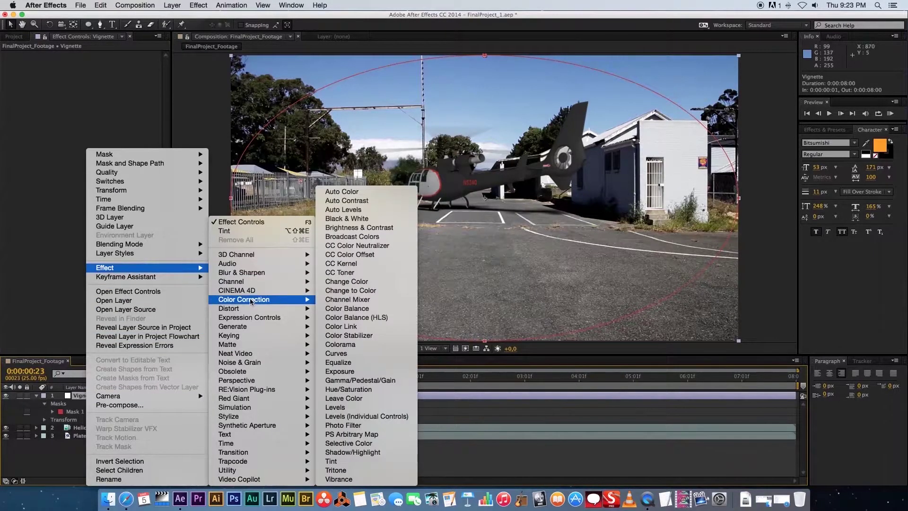
click(342, 356)
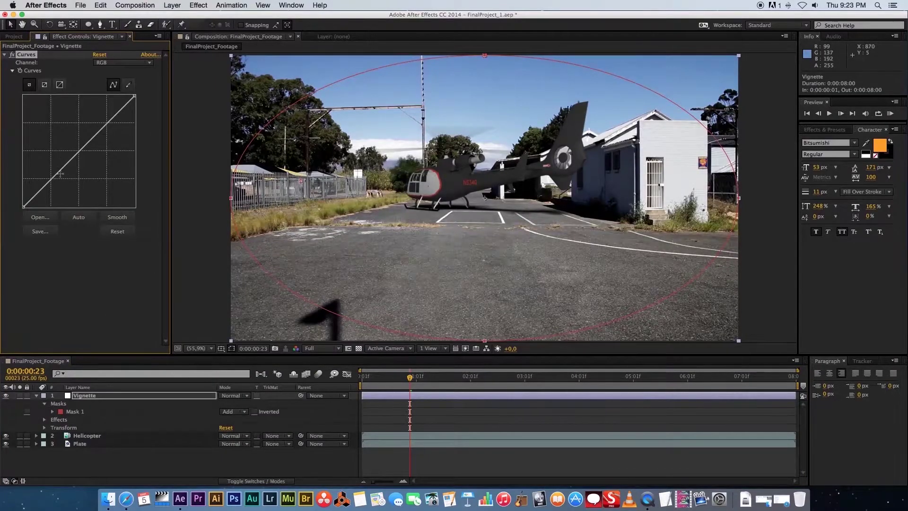
drag(60, 174, 66, 184)
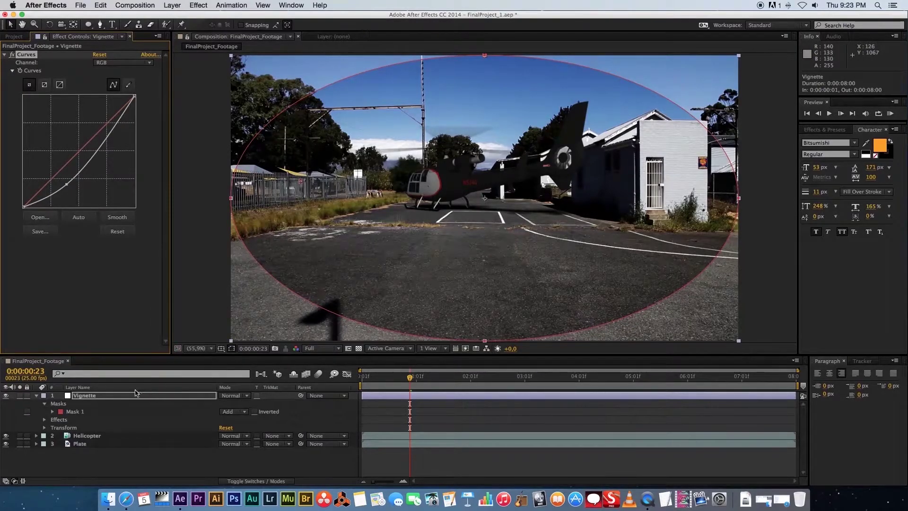
Invert Mask 1 on the Vignette layer and set its Mask Feather to 250 pixels
click(78, 412)
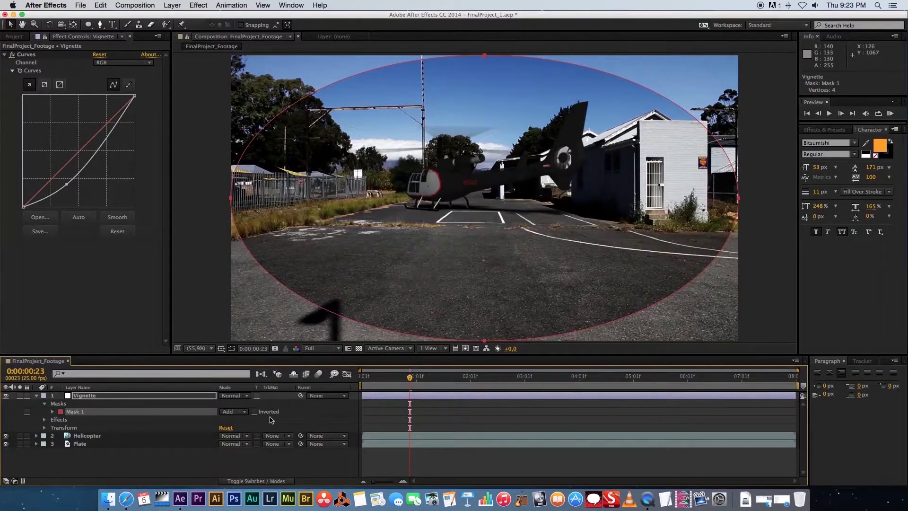
click(255, 412)
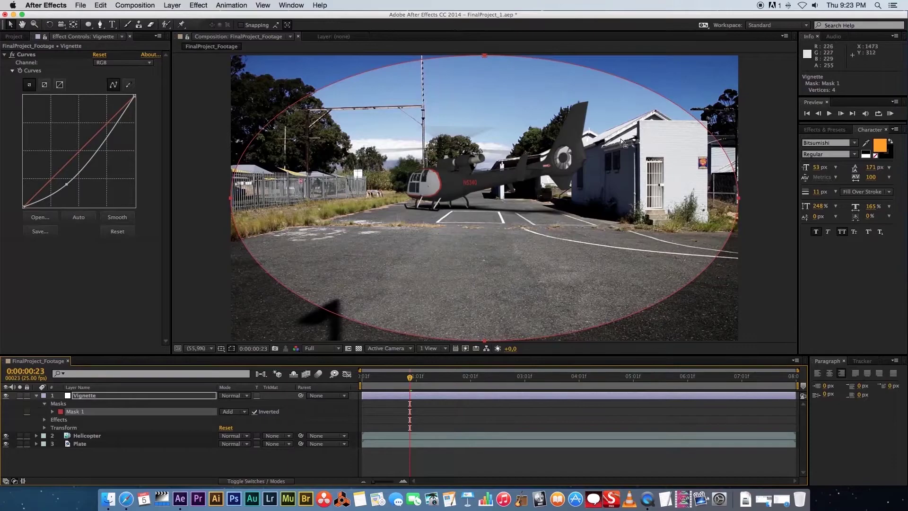
click(53, 412)
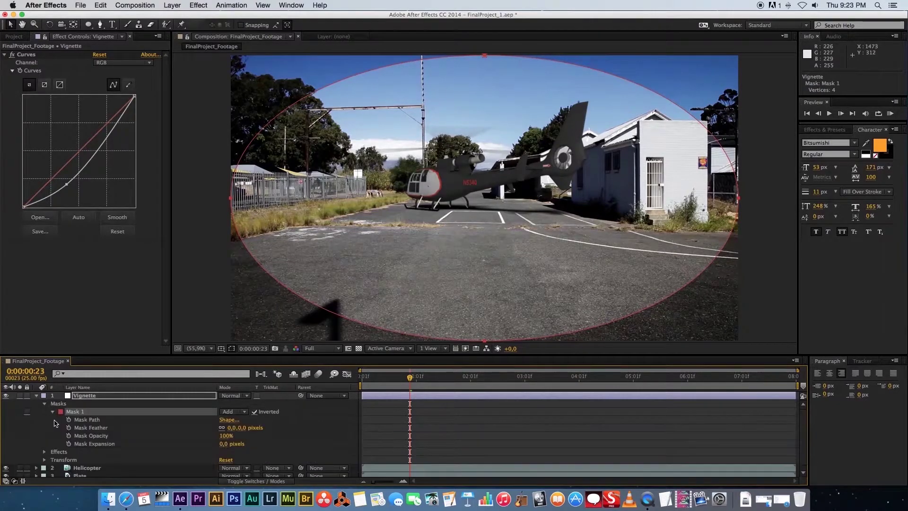
click(221, 428)
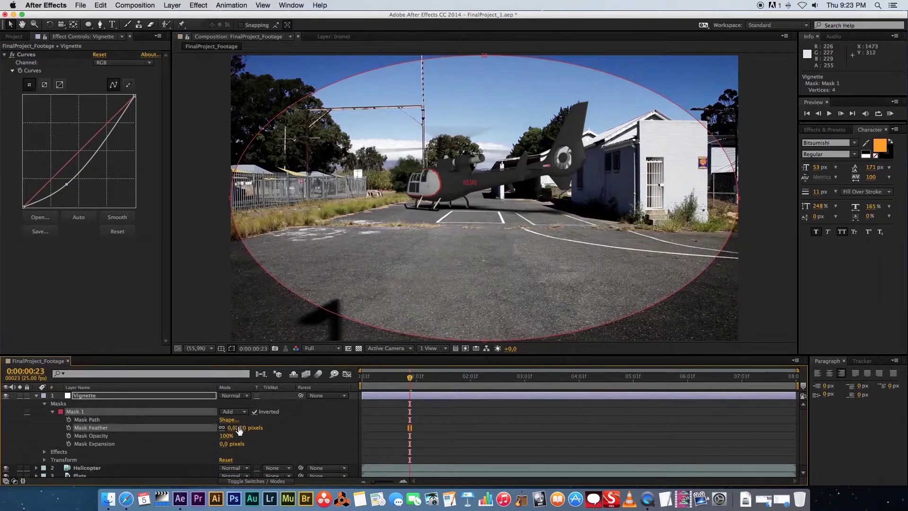
click(231, 428)
text(250)
key(Return)
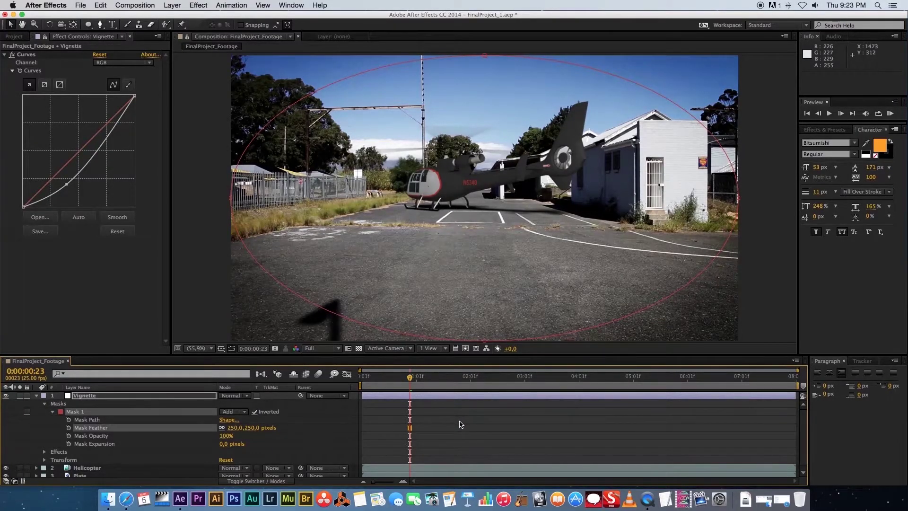
click(461, 424)
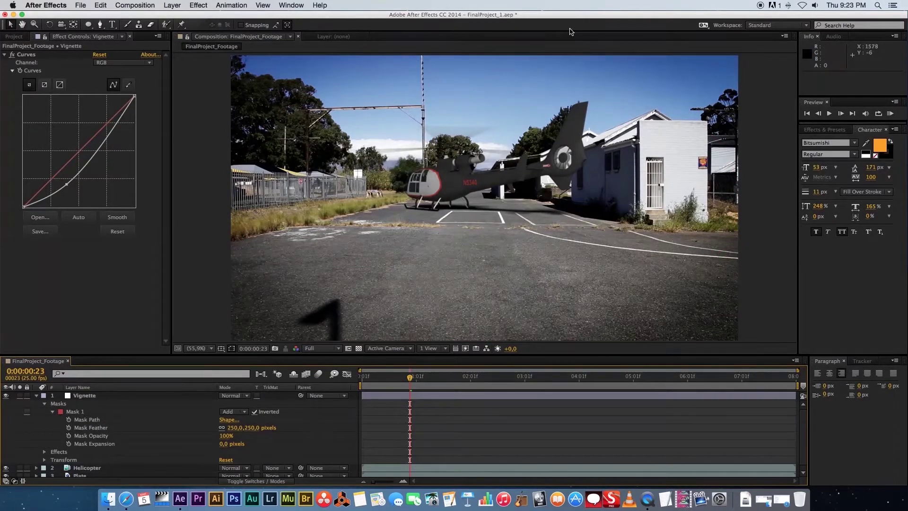
Compare the vignette on and off, leave it on, and lower its curve point slightly
click(51, 407)
click(6, 397)
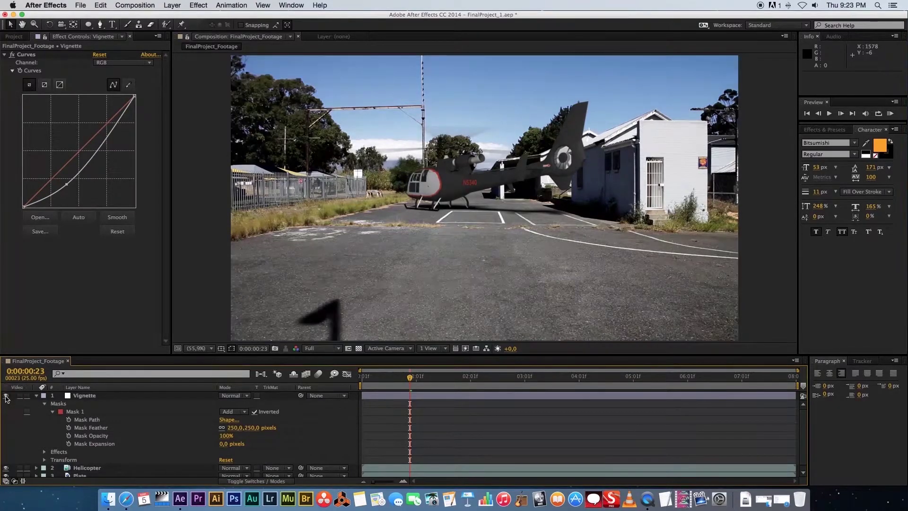
click(6, 397)
click(6, 397)
click(6, 397)
click(7, 397)
click(6, 397)
click(6, 398)
click(6, 399)
click(6, 399)
click(6, 400)
click(76, 238)
mouse_move(68, 187)
mouse_down()
mouse_move(67, 176)
mouse_move(63, 185)
mouse_up()
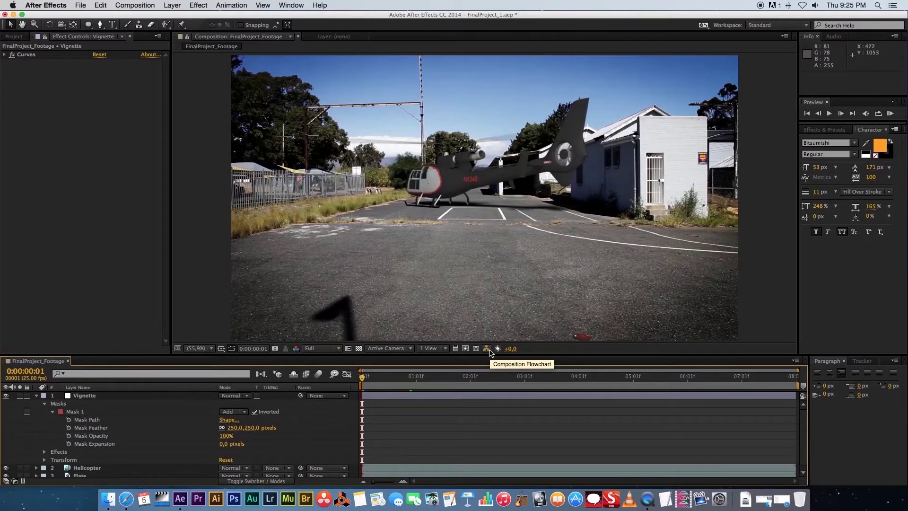
Start a RAM preview of the graded helicopter composite with the numeric keypad 0
key(KP_0)
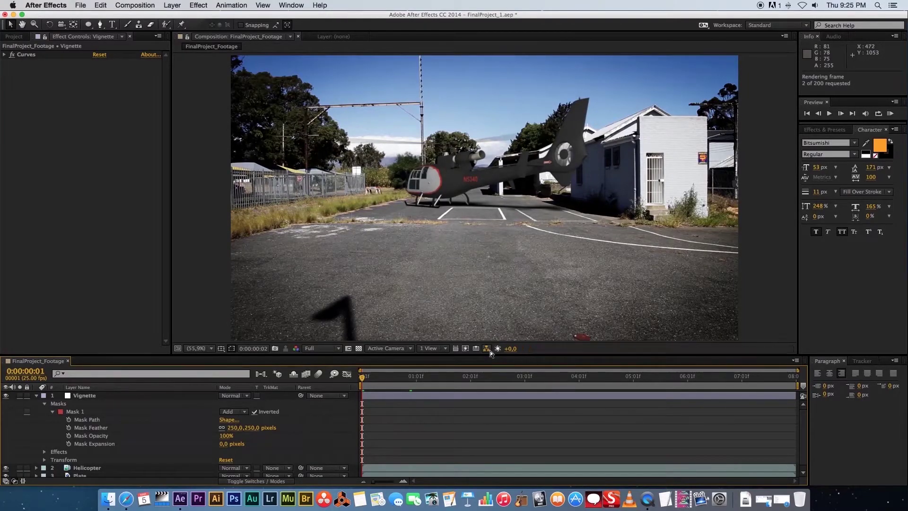